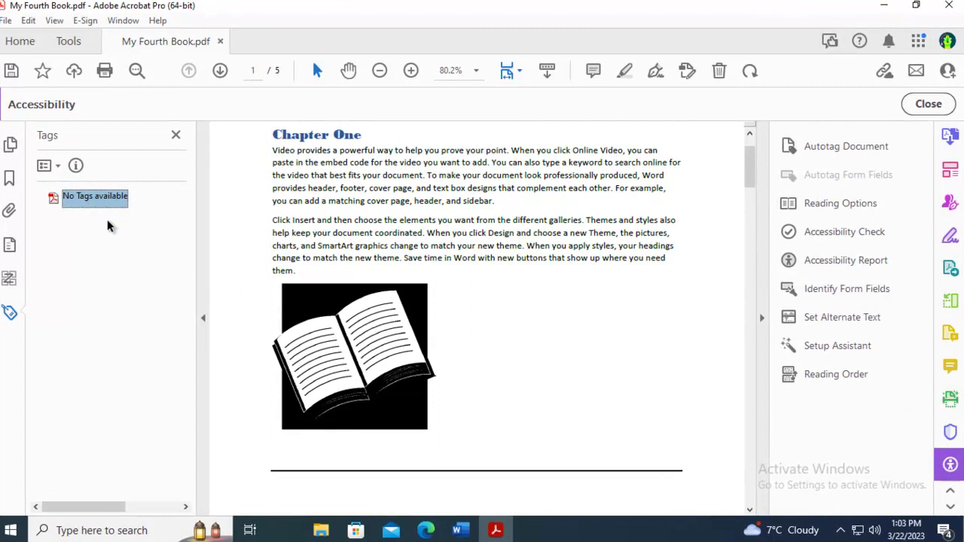
- Choose Create Tags Root from the Tags pane Options menu to add an empty Tags entry
click(58, 168)
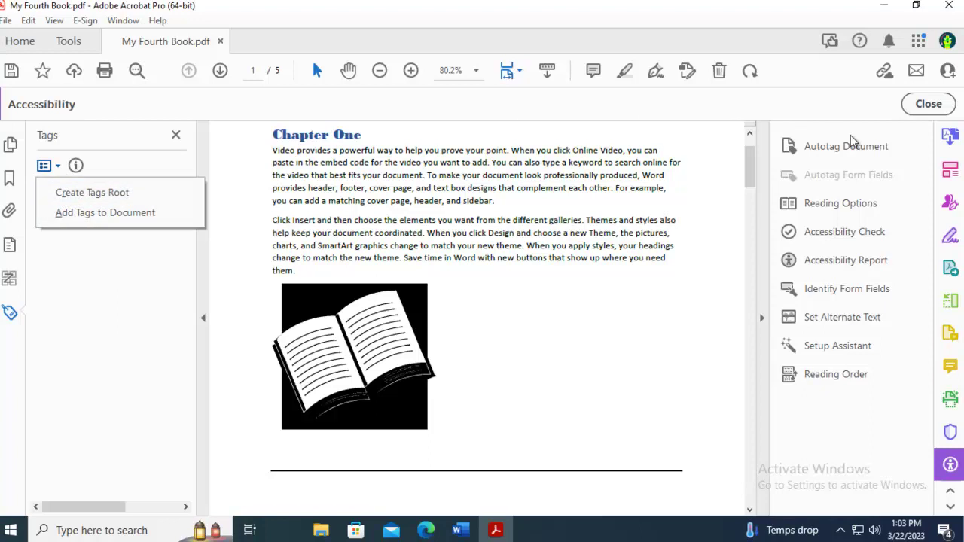
click(138, 306)
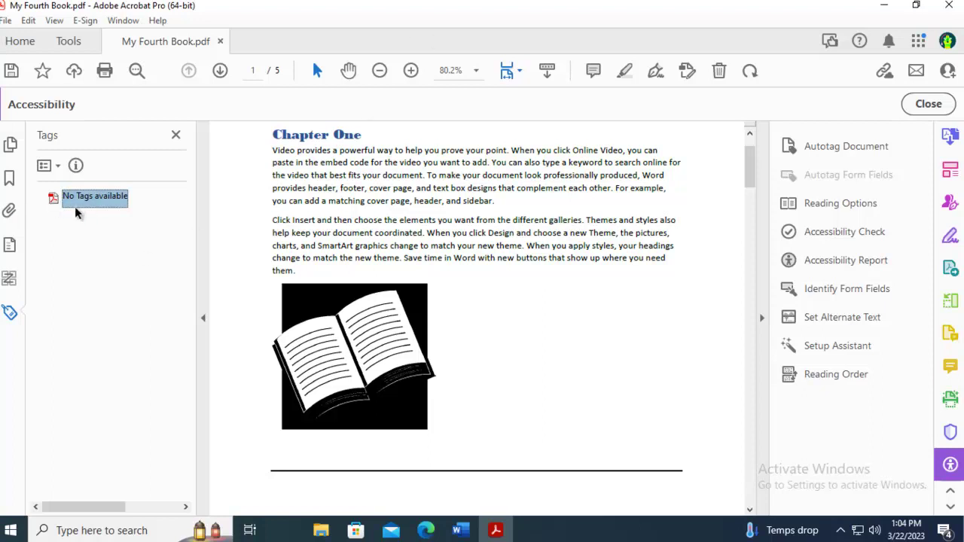
click(45, 166)
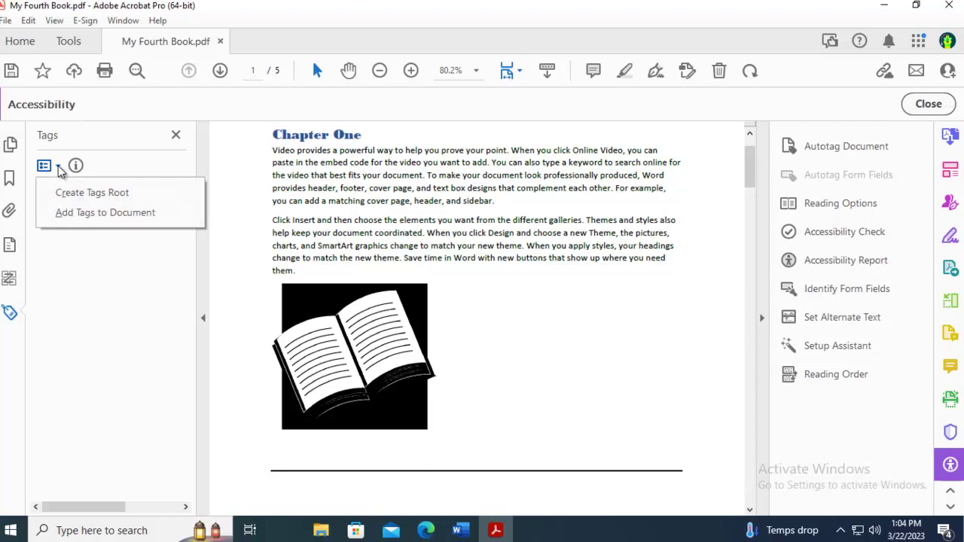
click(96, 192)
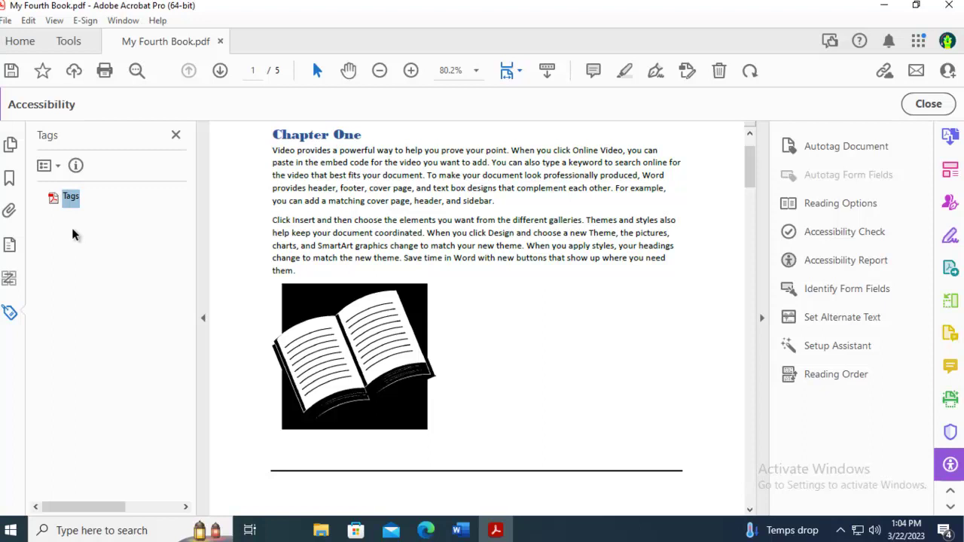
- Select the 'Chapter One' text and create a Heading Level 1 (H1) tag from it under Tags
drag(373, 149, 281, 145)
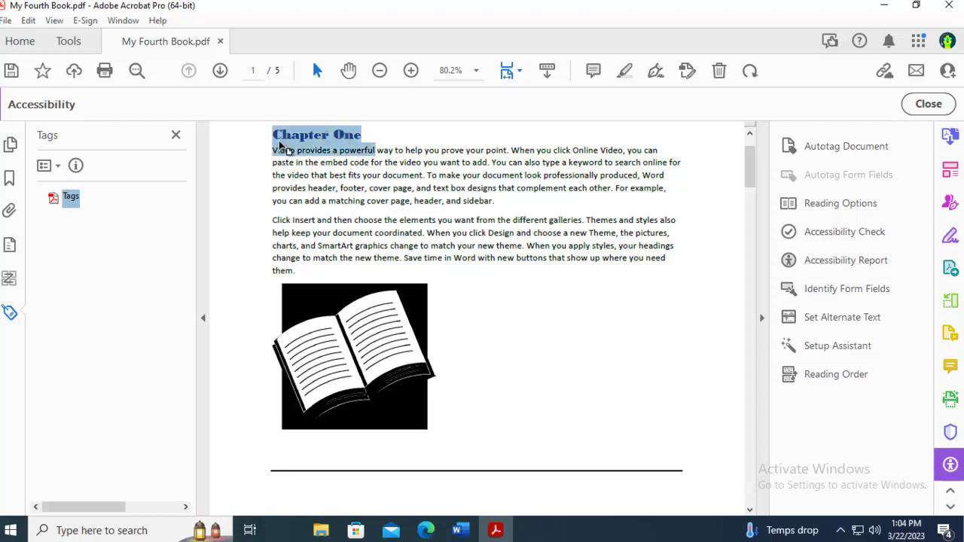
click(280, 145)
drag(366, 136, 283, 138)
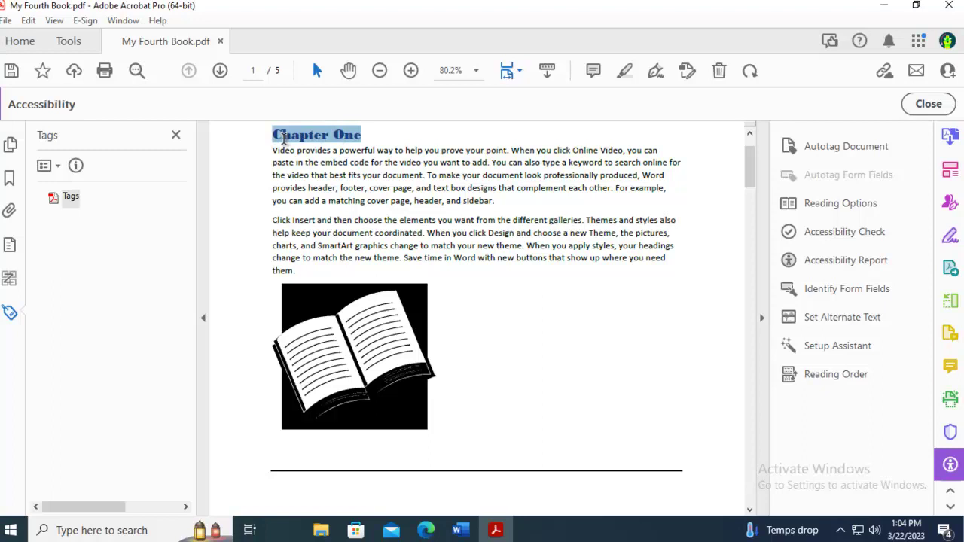
right_click(71, 198)
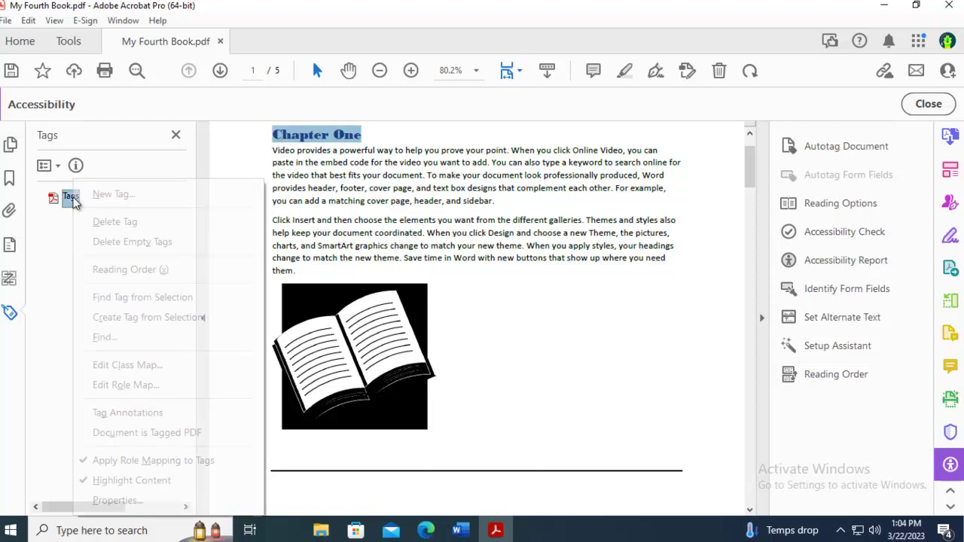
click(132, 317)
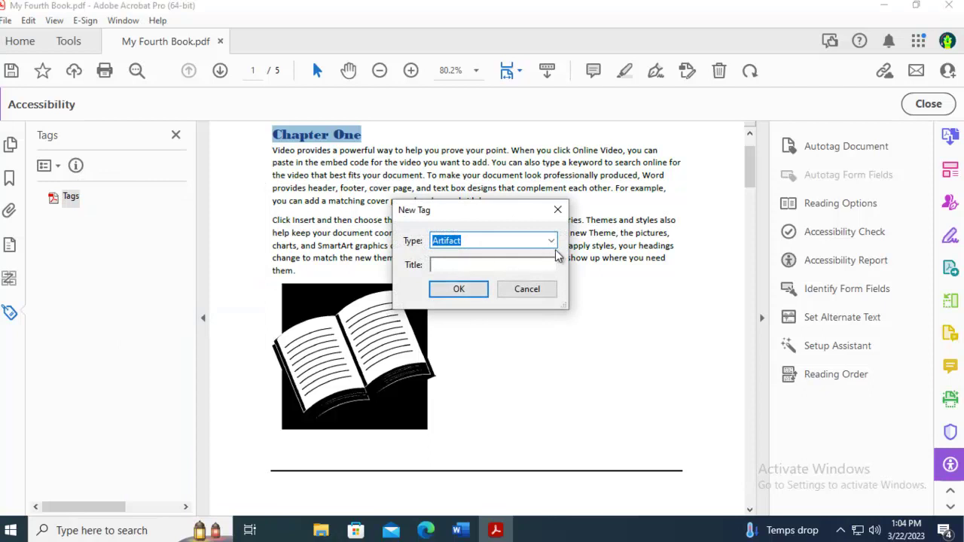
click(551, 241)
scroll(489, 282, down, 1)
scroll(488, 279, down, 3)
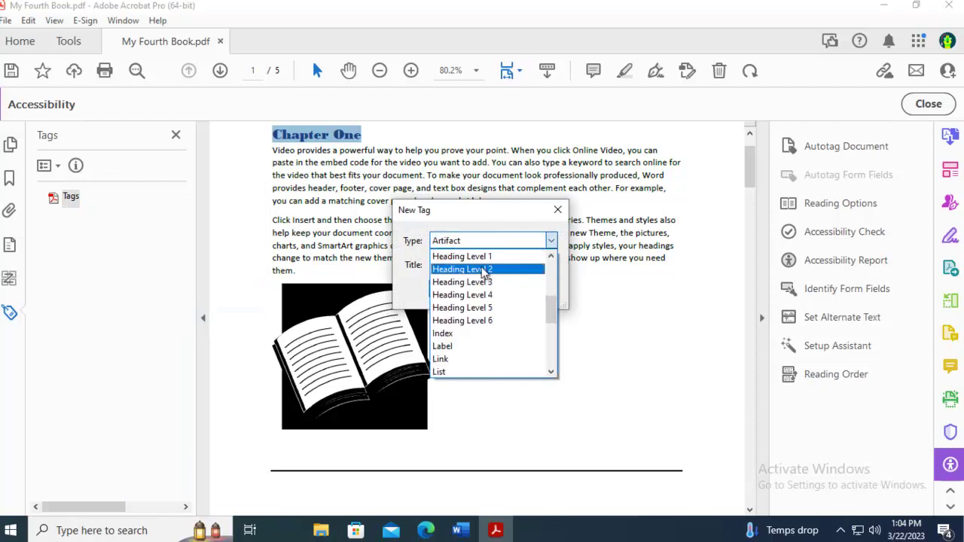
click(463, 256)
click(456, 289)
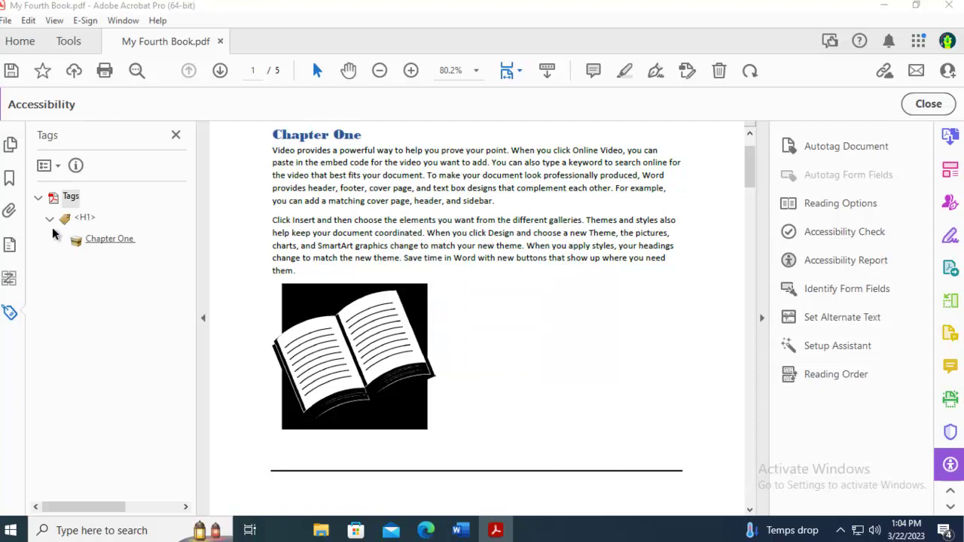
click(49, 221)
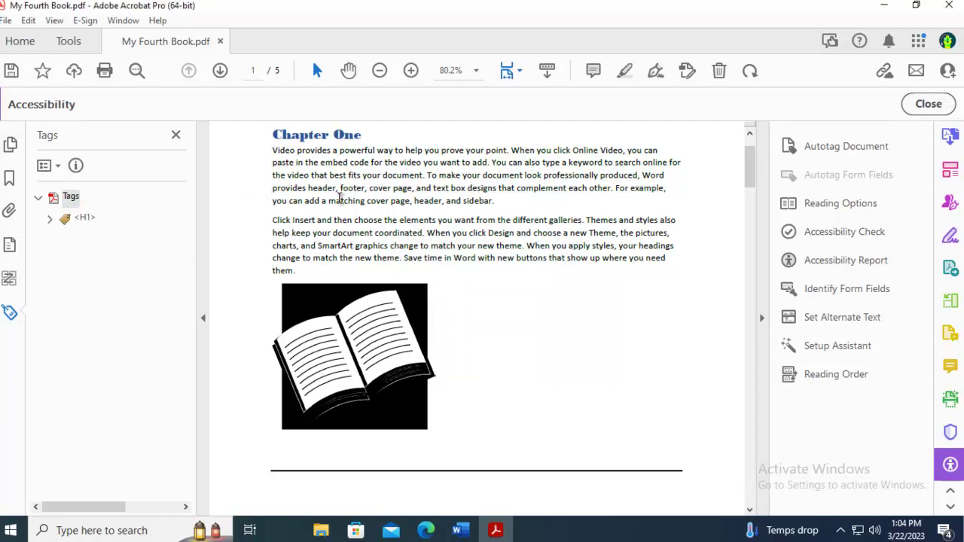
- Select the first body paragraph and create a Paragraph (P) tag from it under Tags
drag(495, 201, 273, 149)
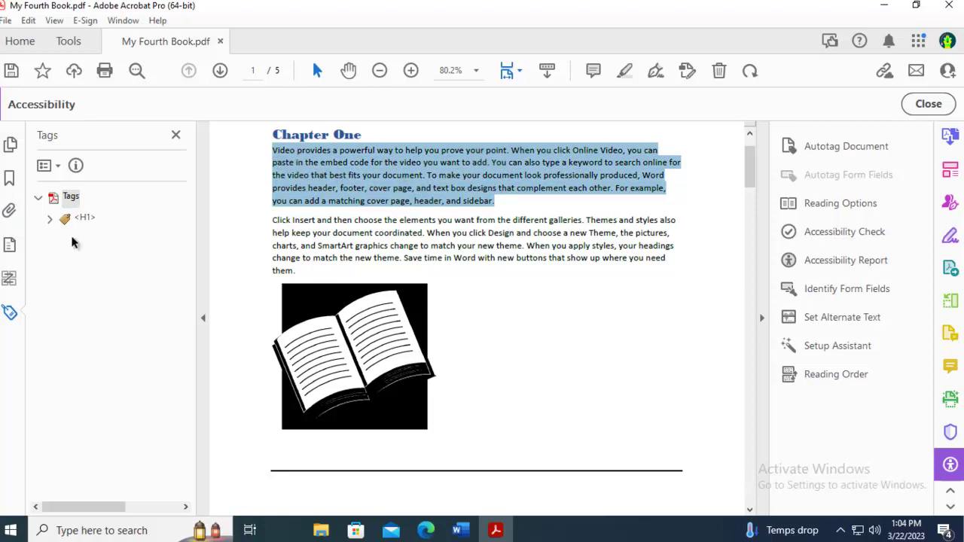
right_click(66, 199)
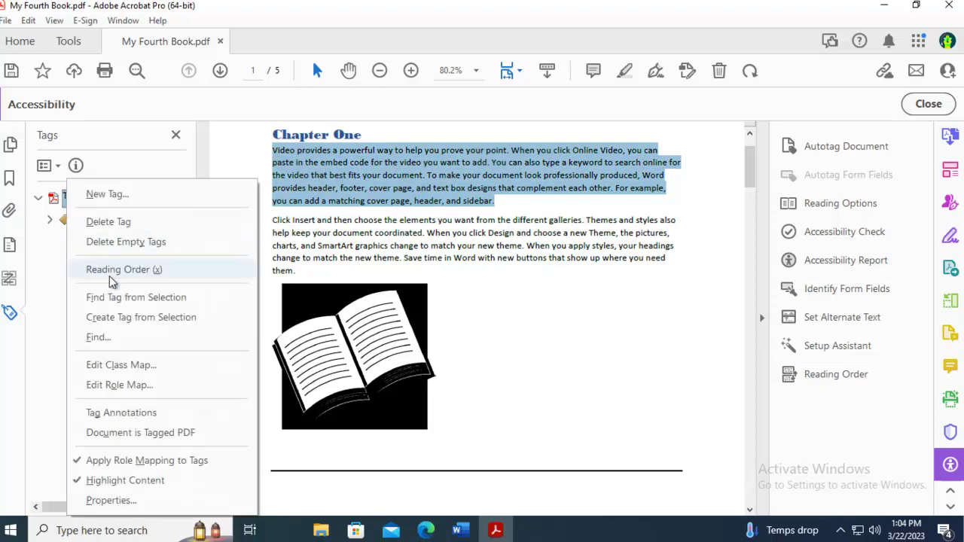
click(157, 319)
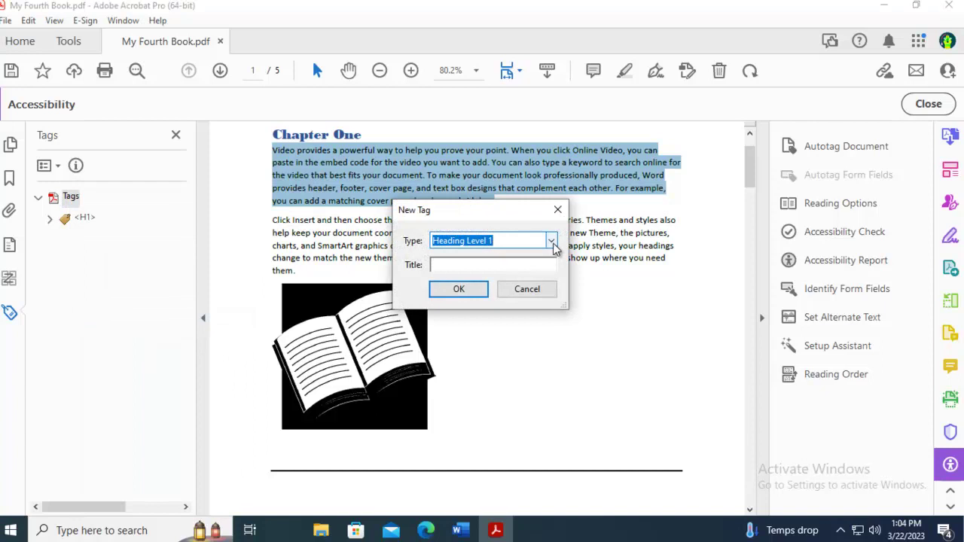
click(552, 241)
scroll(497, 260, down, 3)
click(478, 307)
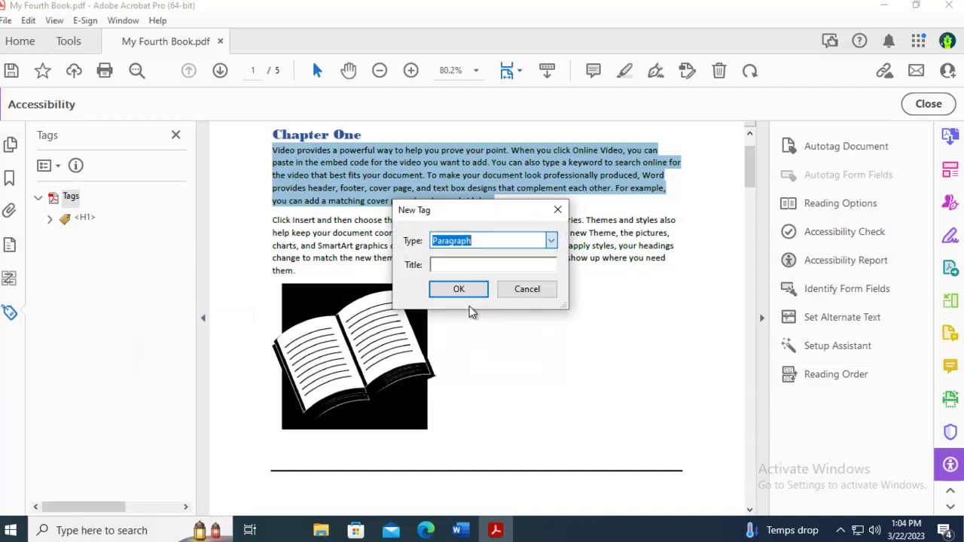
click(472, 288)
- Tag the second paragraph, starting 'Click Insert', as another P tag
drag(311, 258, 295, 273)
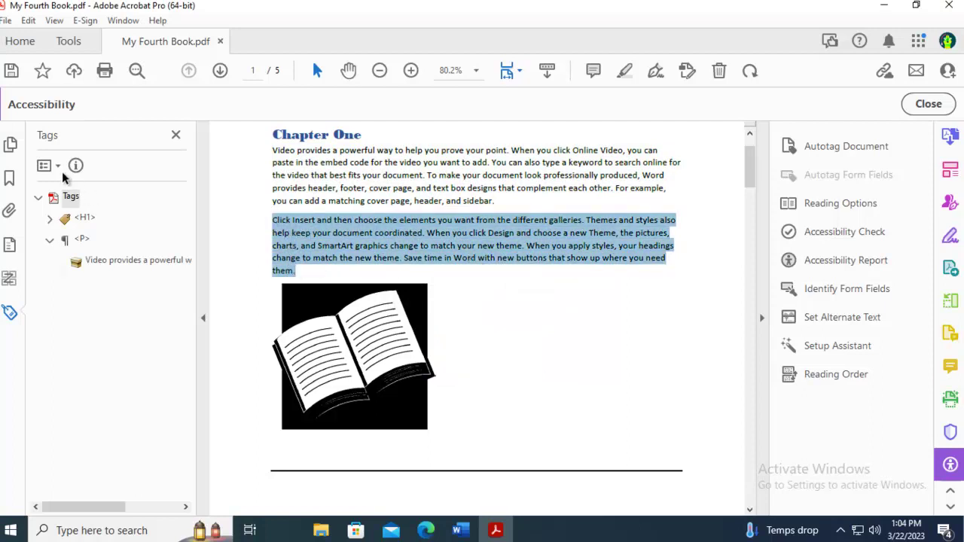
right_click(66, 200)
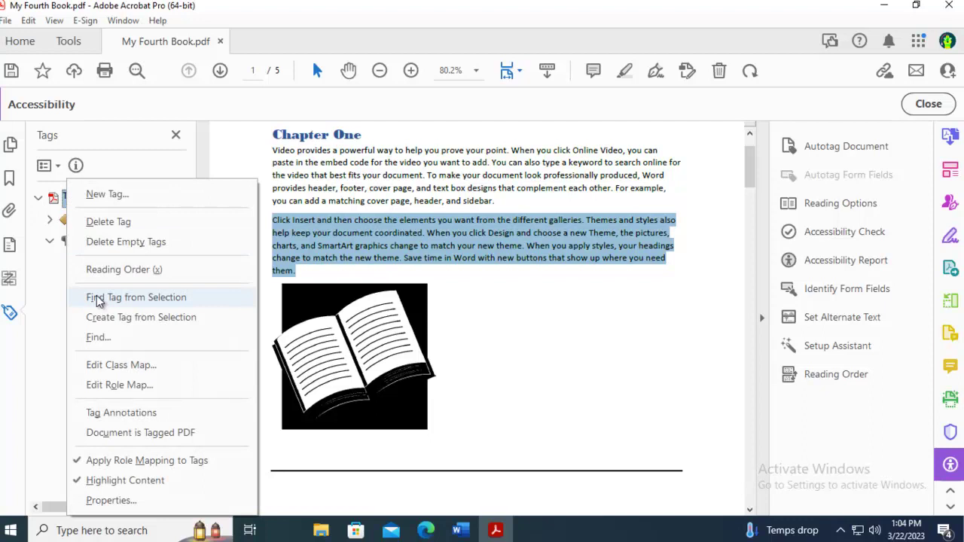
click(106, 320)
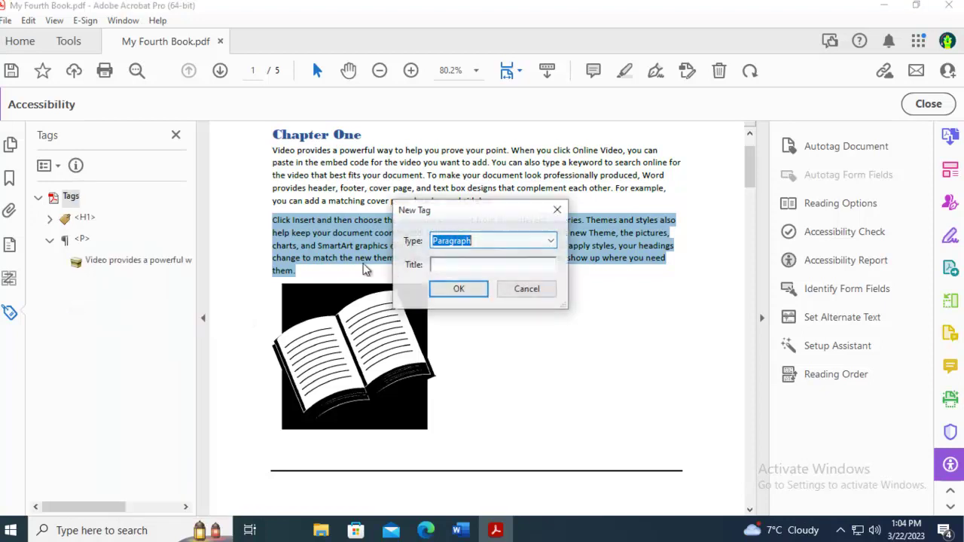
click(458, 290)
click(49, 261)
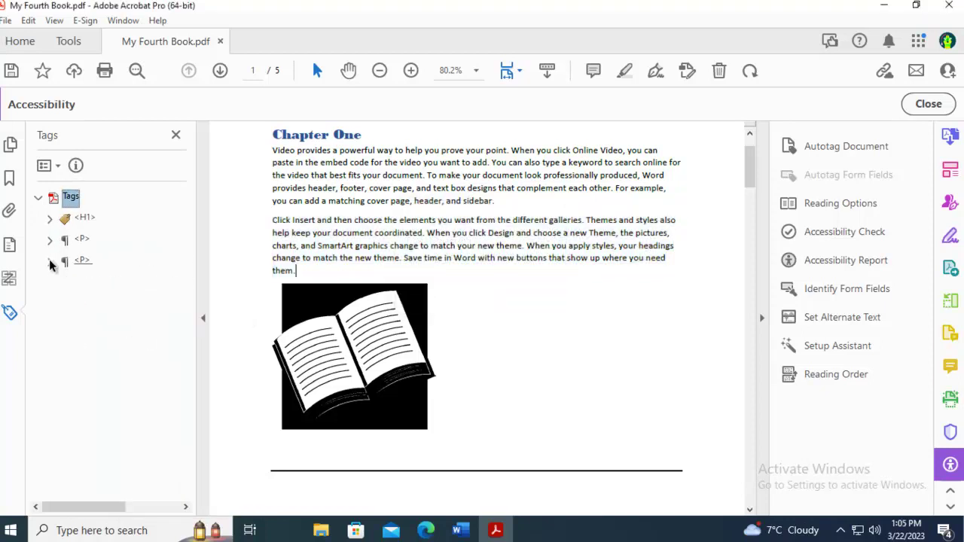
click(342, 324)
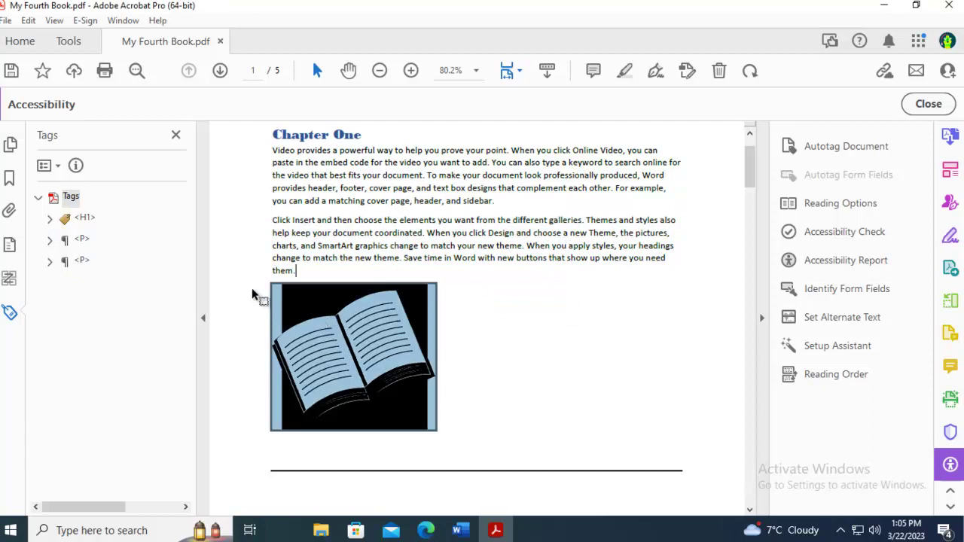
click(252, 288)
drag(242, 278, 462, 435)
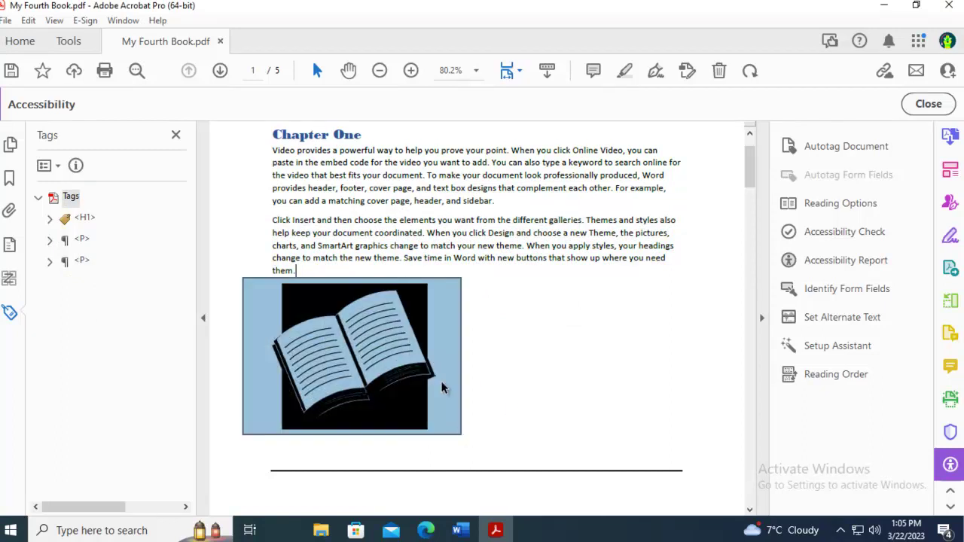
click(499, 379)
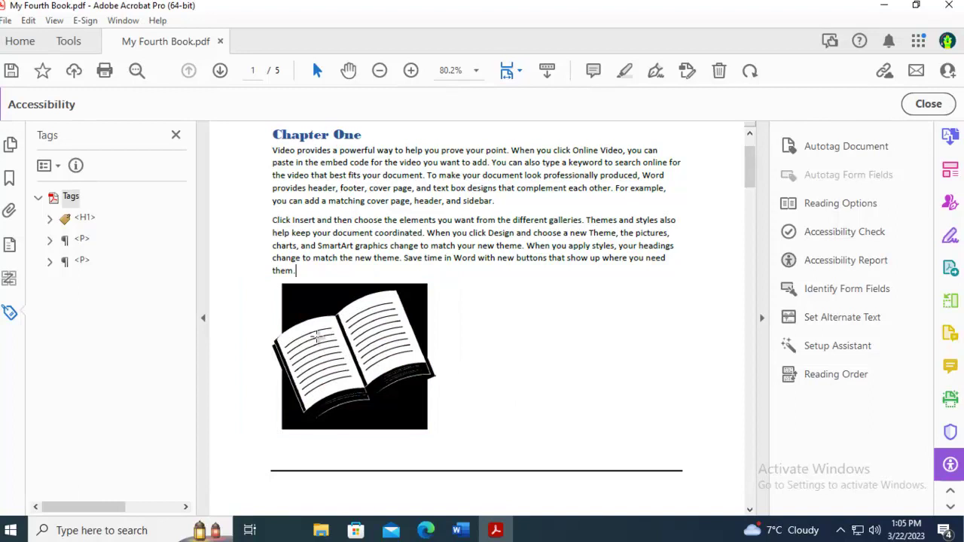
click(311, 298)
click(461, 314)
click(296, 310)
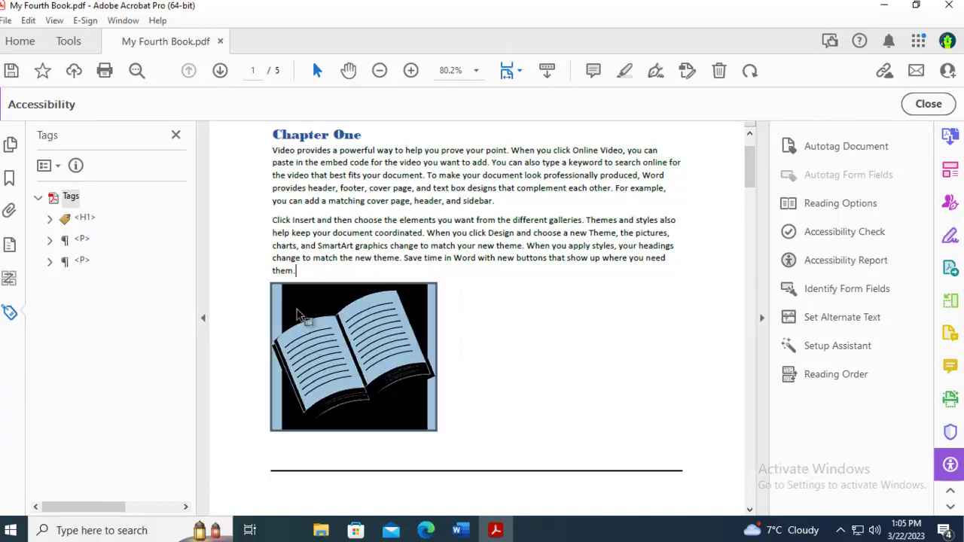
right_click(71, 199)
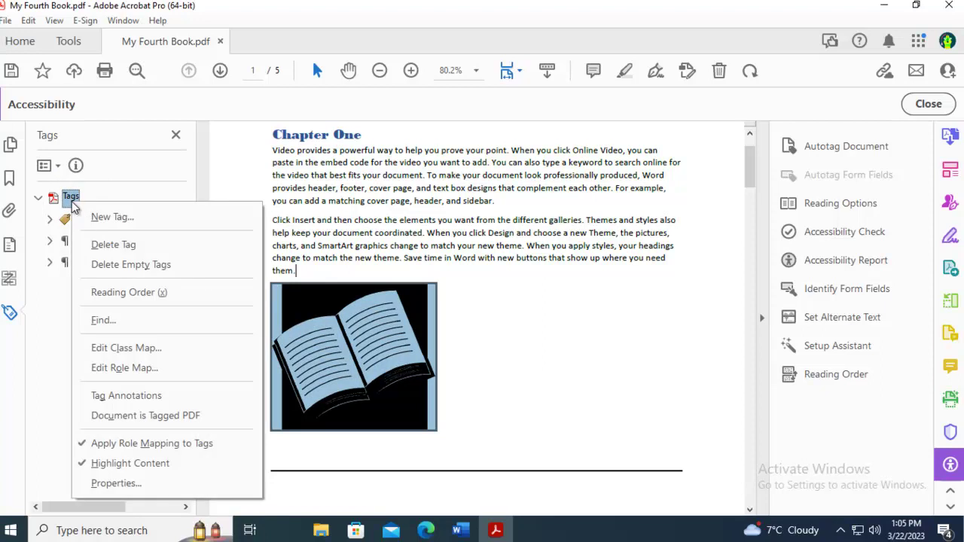
click(54, 313)
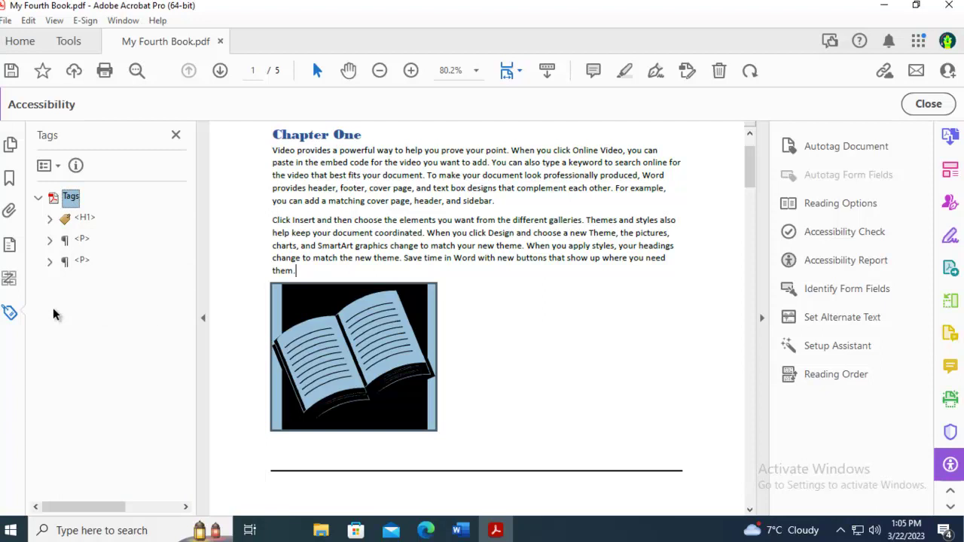
- In the Content panel, select the book image's Image (109) object under Container <Figure>
click(9, 245)
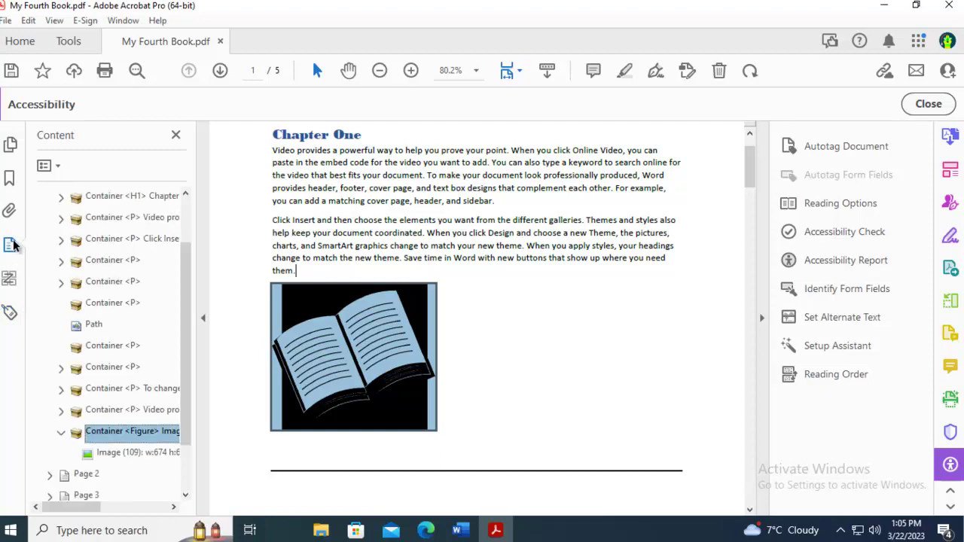
click(128, 433)
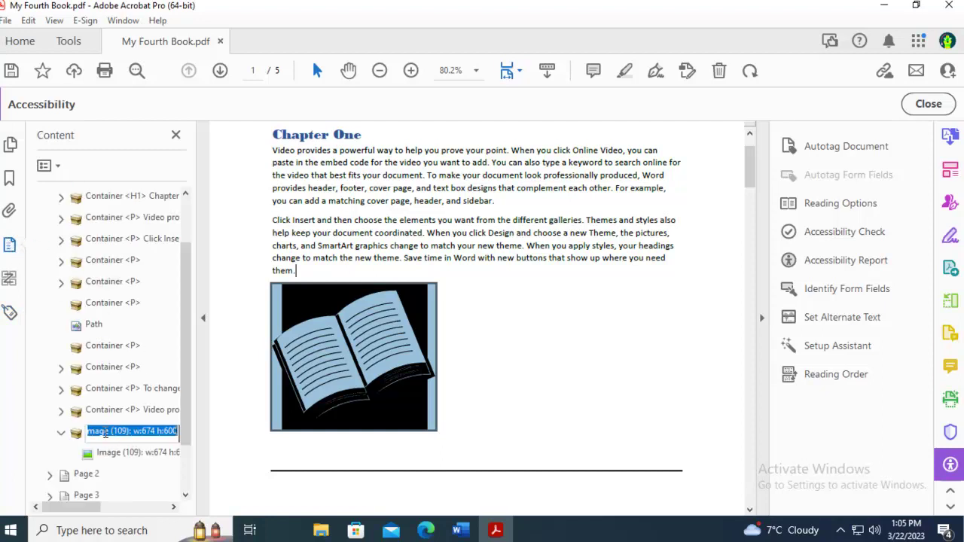
click(108, 454)
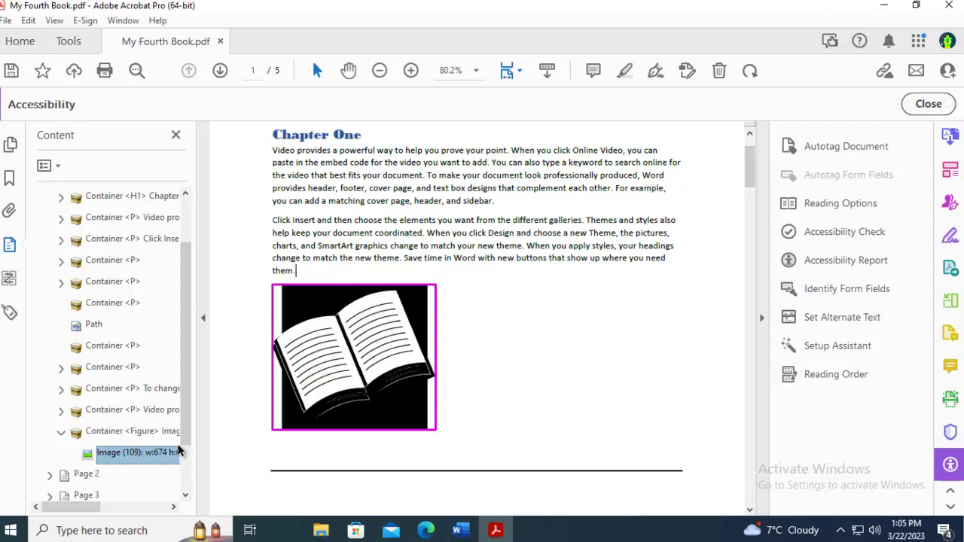
right_click(346, 329)
click(117, 457)
- Create a Figure tag from the selected book image, placed after the two P tags
click(10, 313)
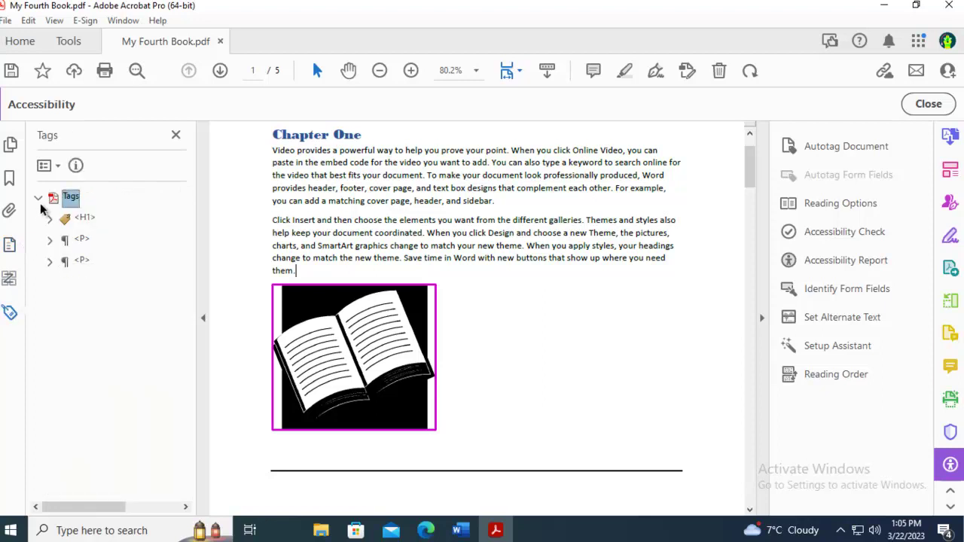
right_click(67, 198)
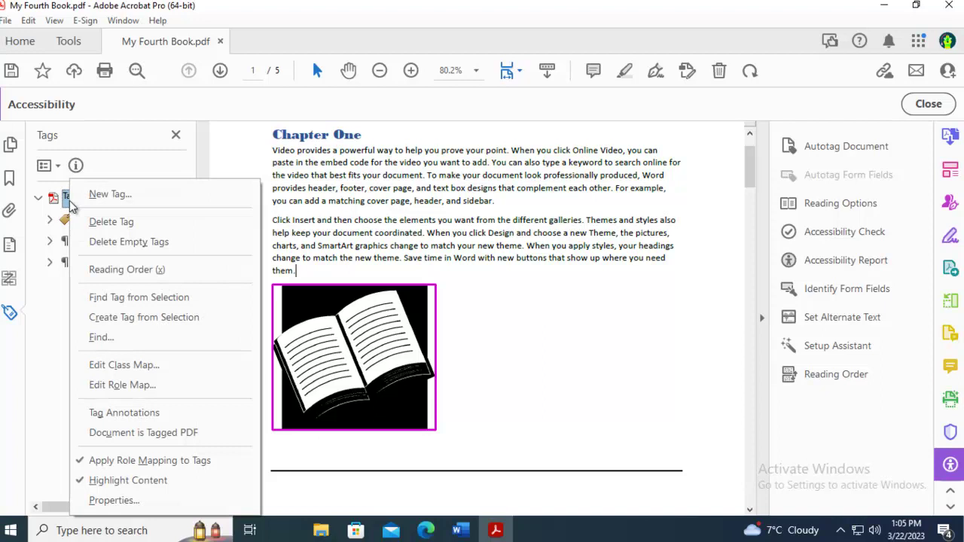
click(121, 317)
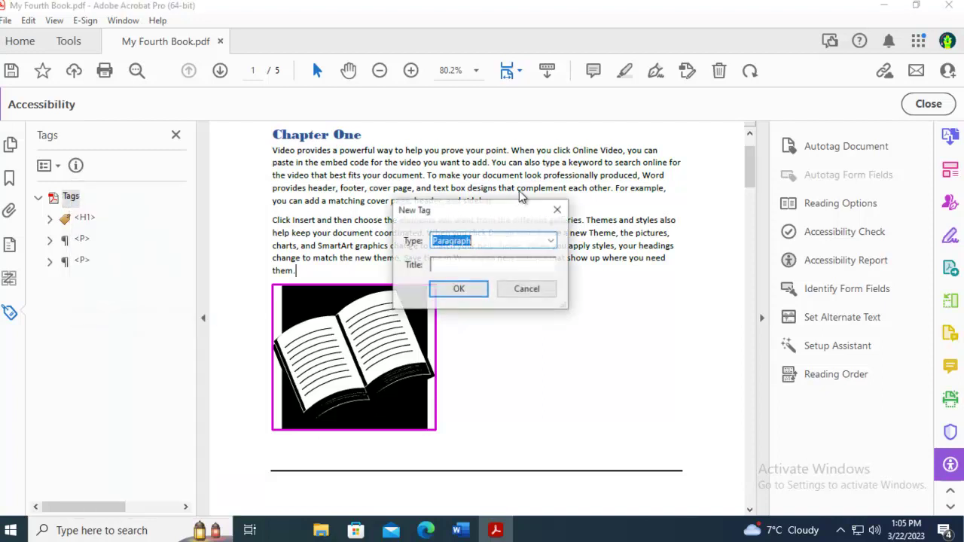
click(553, 245)
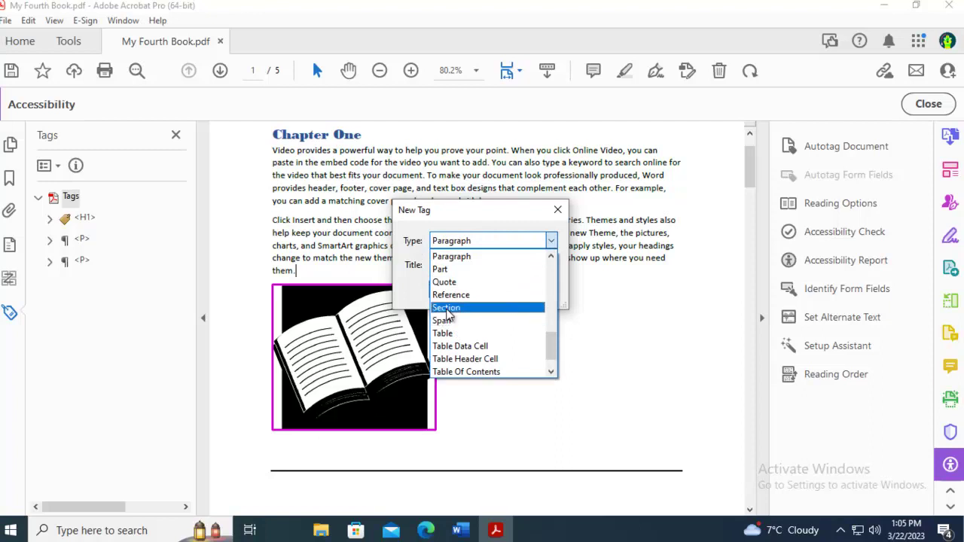
scroll(466, 285, down, 1)
scroll(472, 308, up, 2)
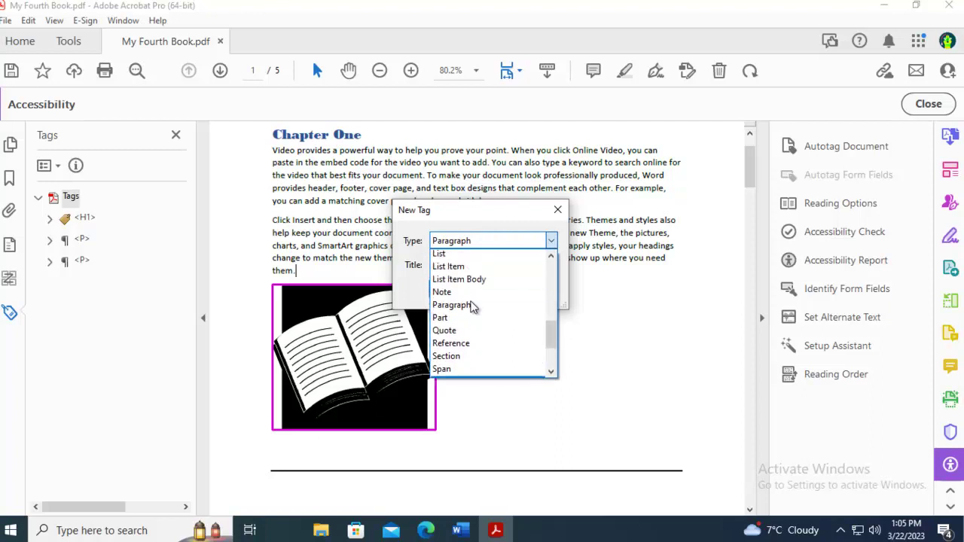
scroll(473, 307, up, 4)
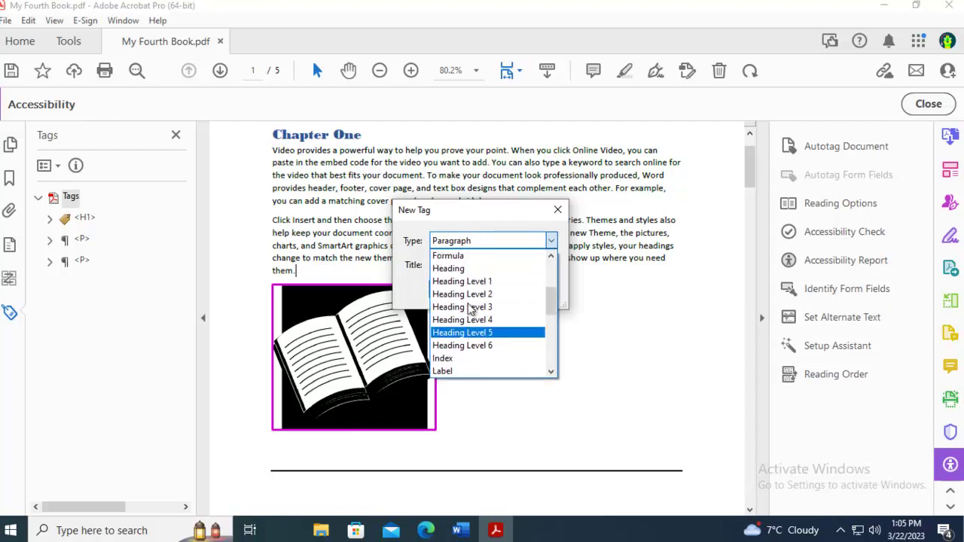
scroll(473, 308, up, 2)
click(452, 282)
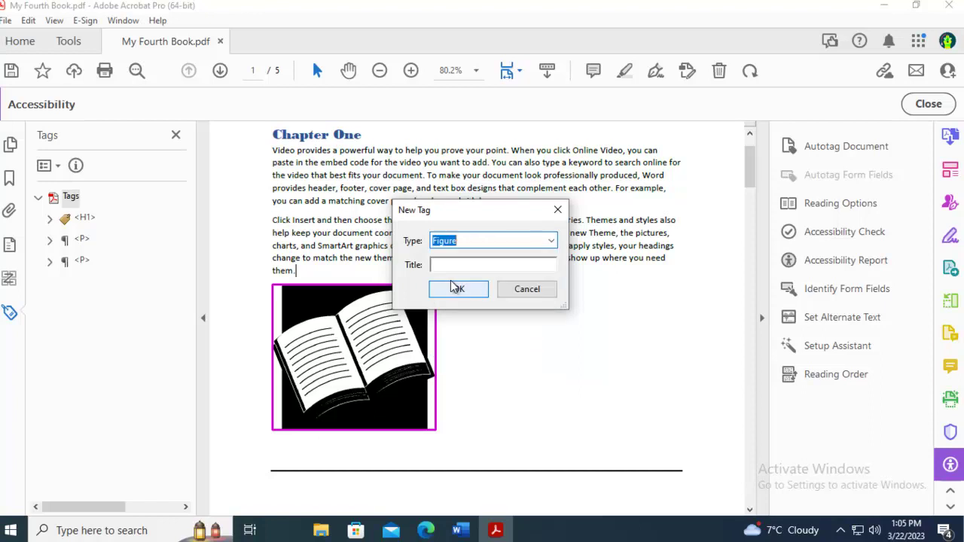
click(459, 289)
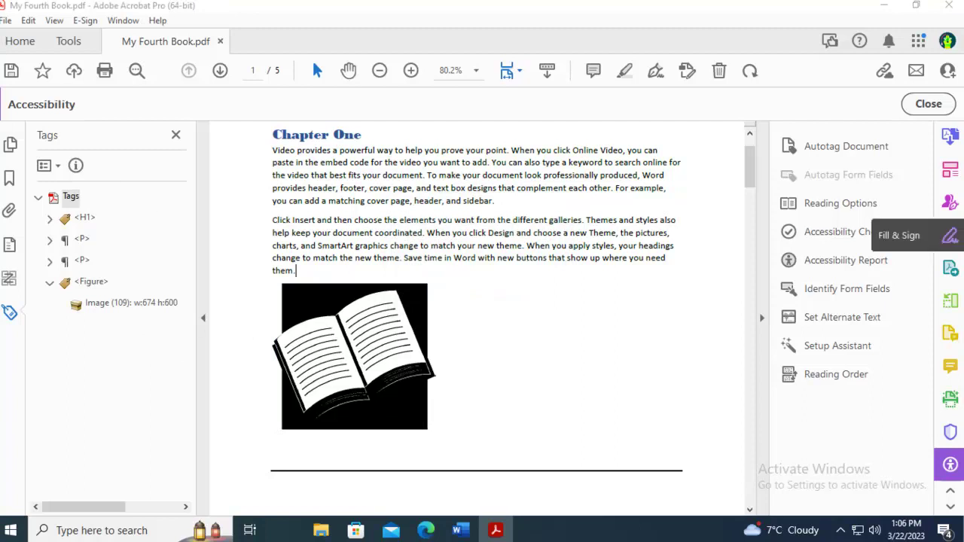
- Give the <Figure> tag the alternate text 'My book' in its tag properties
click(98, 287)
right_click(99, 284)
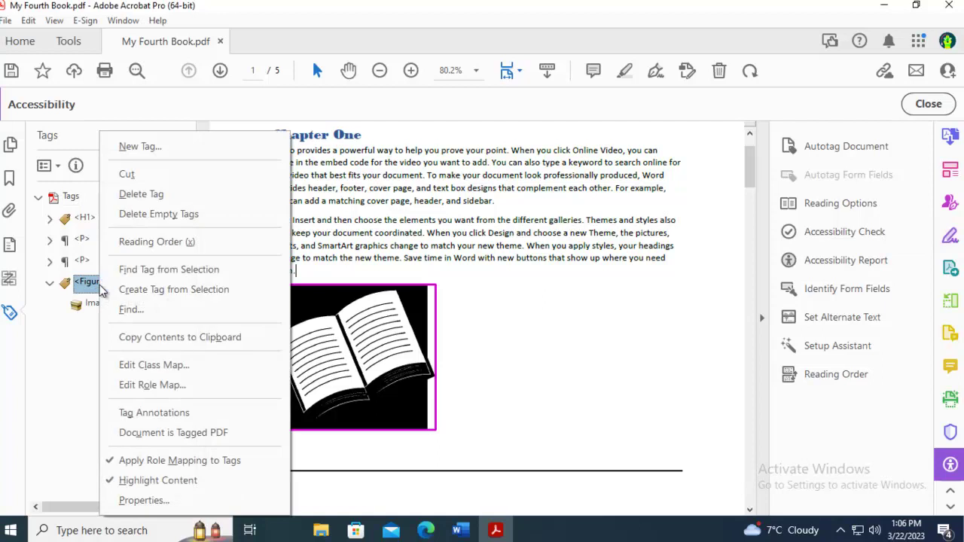
click(172, 502)
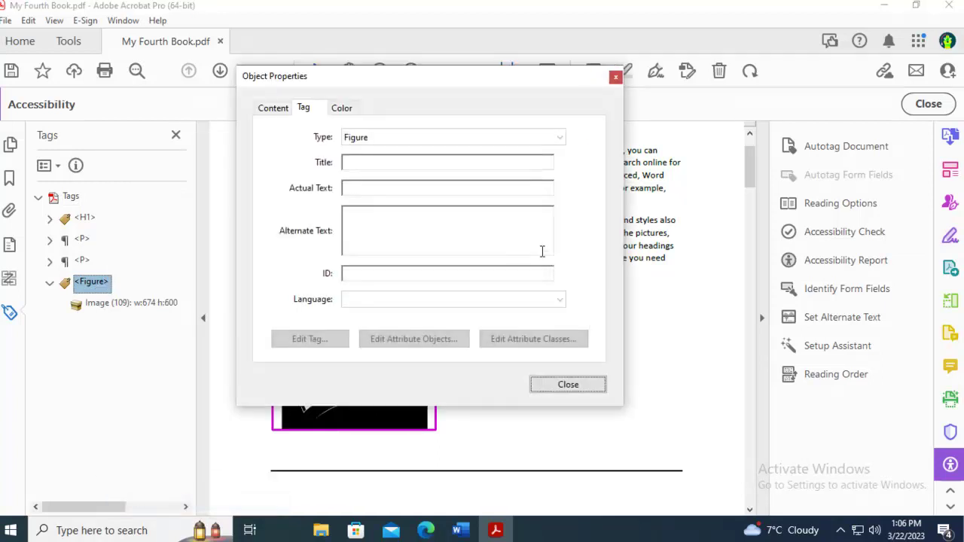
click(370, 226)
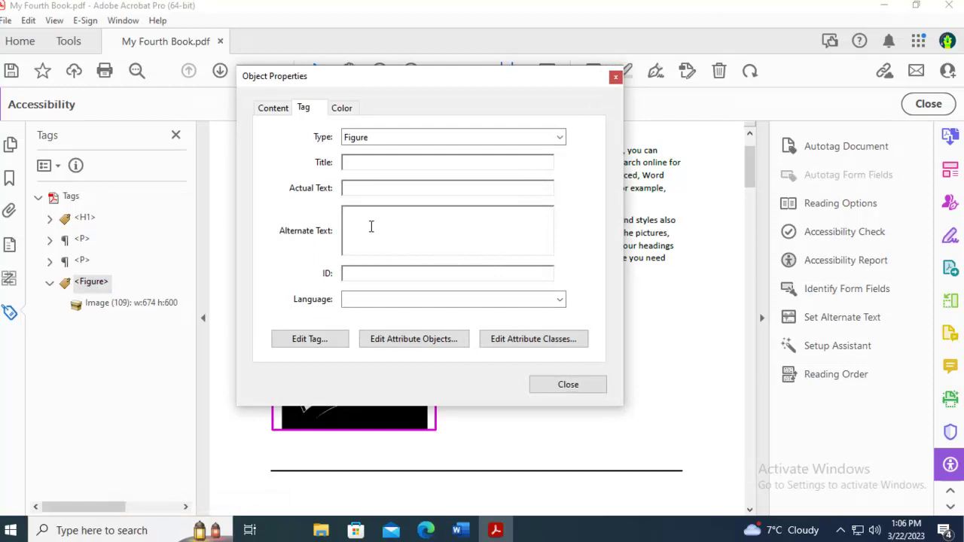
text(My book)
click(563, 384)
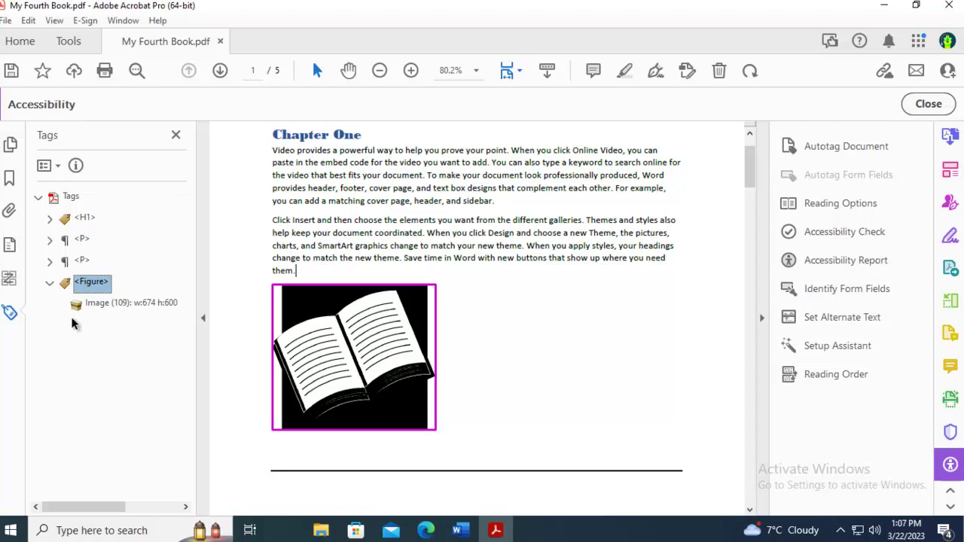
- Collapse the <Figure> tag and deselect it by clicking an empty area of the page
click(49, 283)
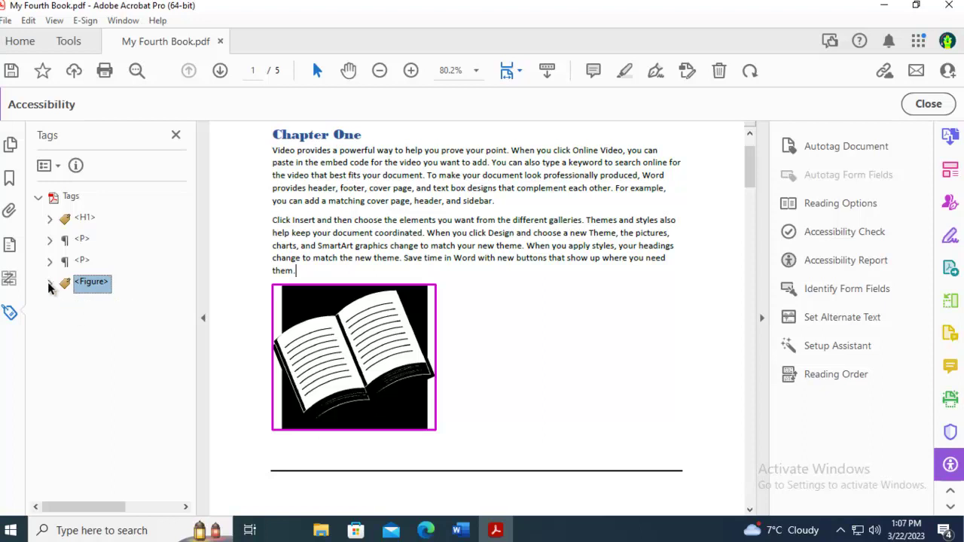
click(549, 323)
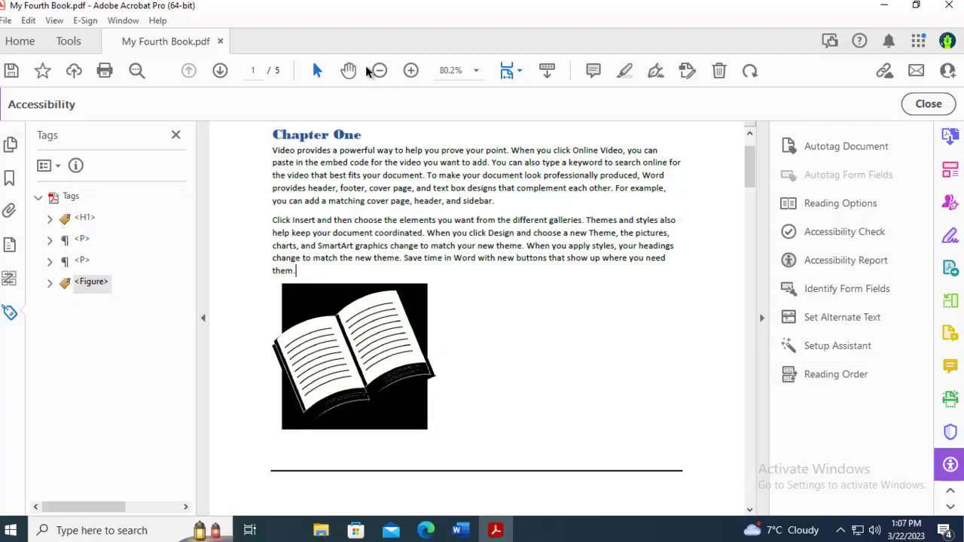